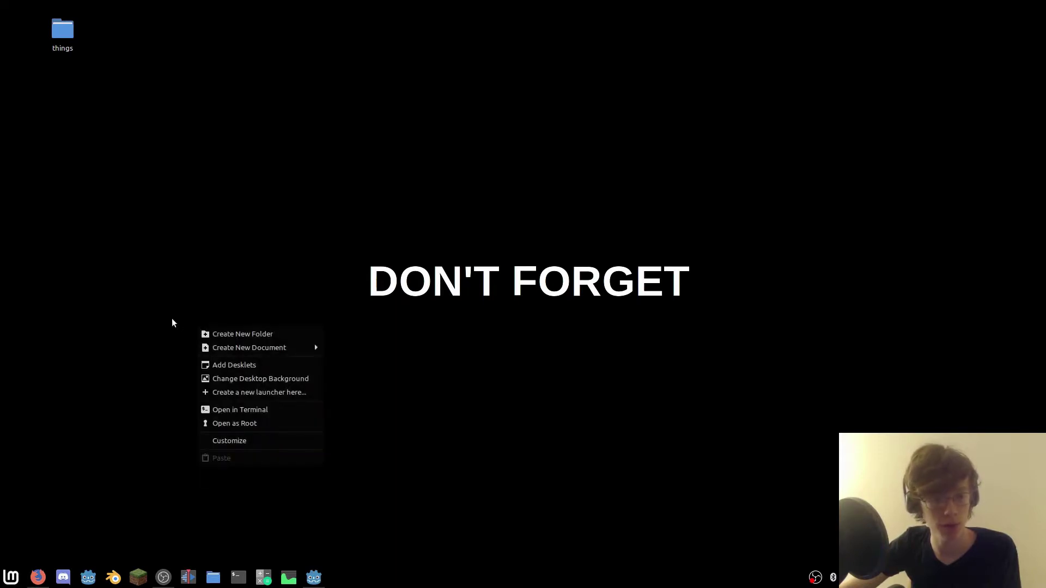
- Create a new folder on the desktop and name it 'test'
left_click(211, 333)
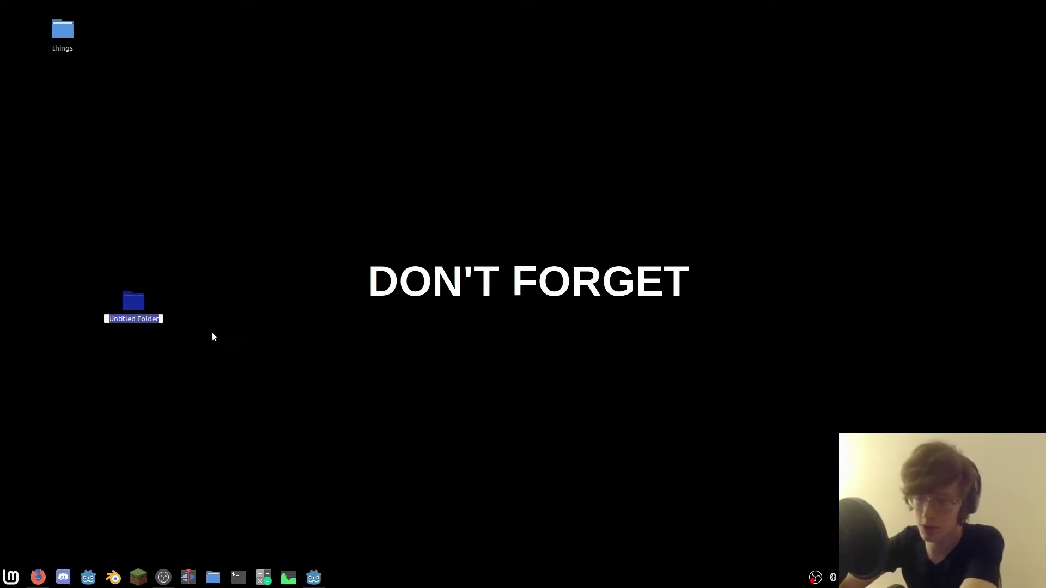
type("test")
key("Return")
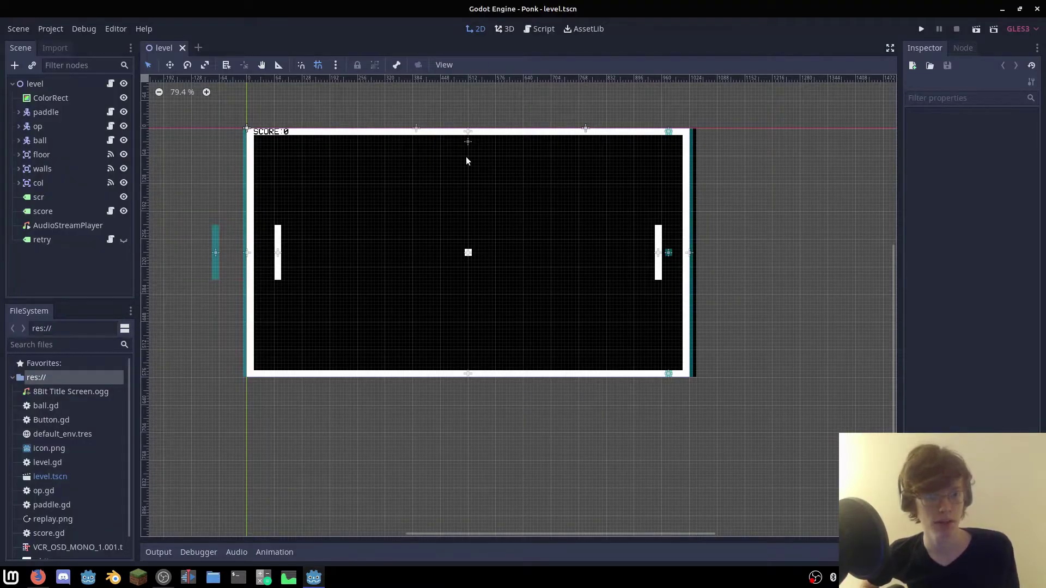
left_click(40, 28)
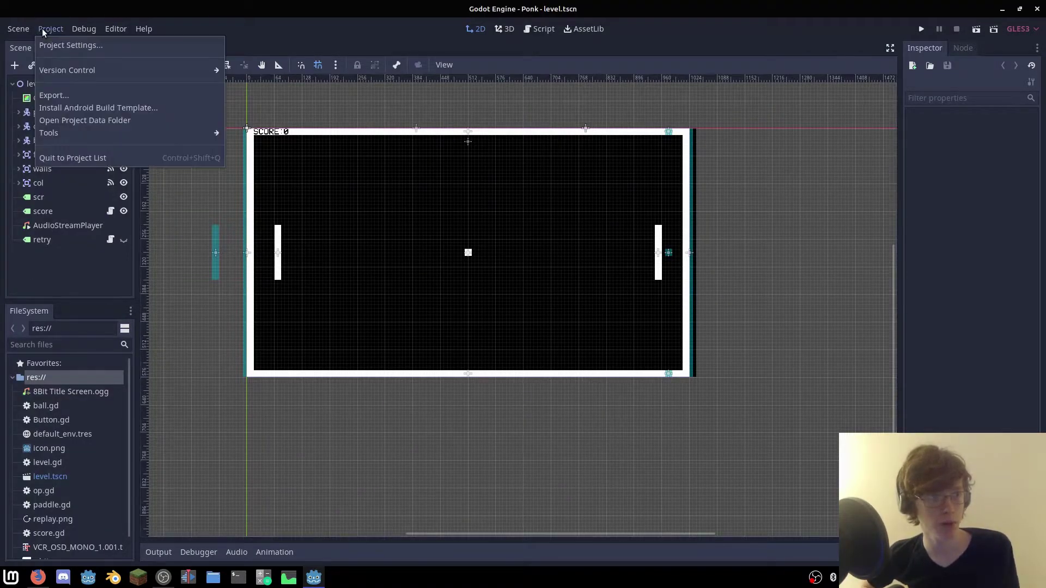
left_click(52, 93)
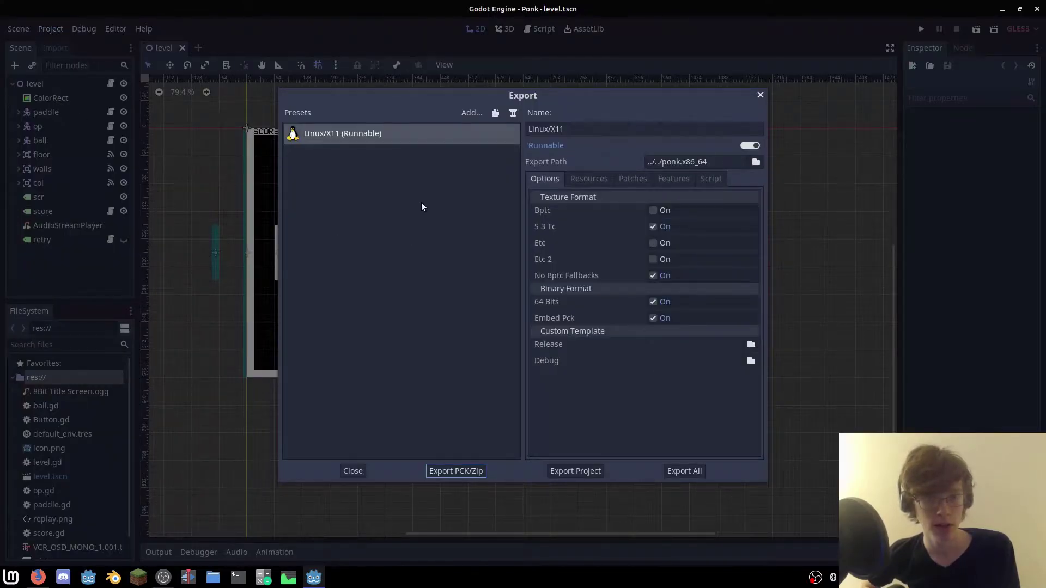
left_click(468, 113)
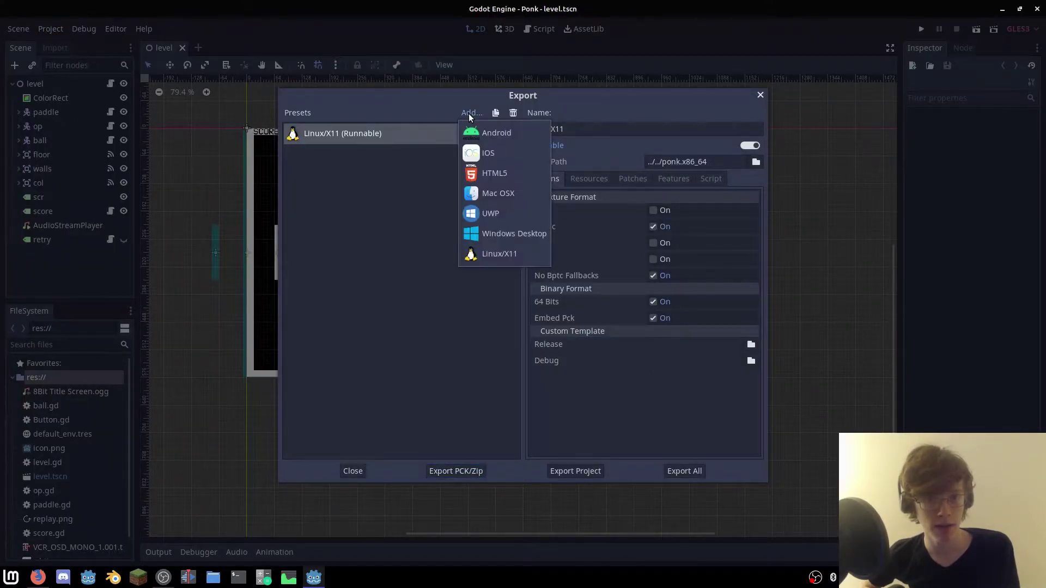
left_click(488, 173)
key("Escape")
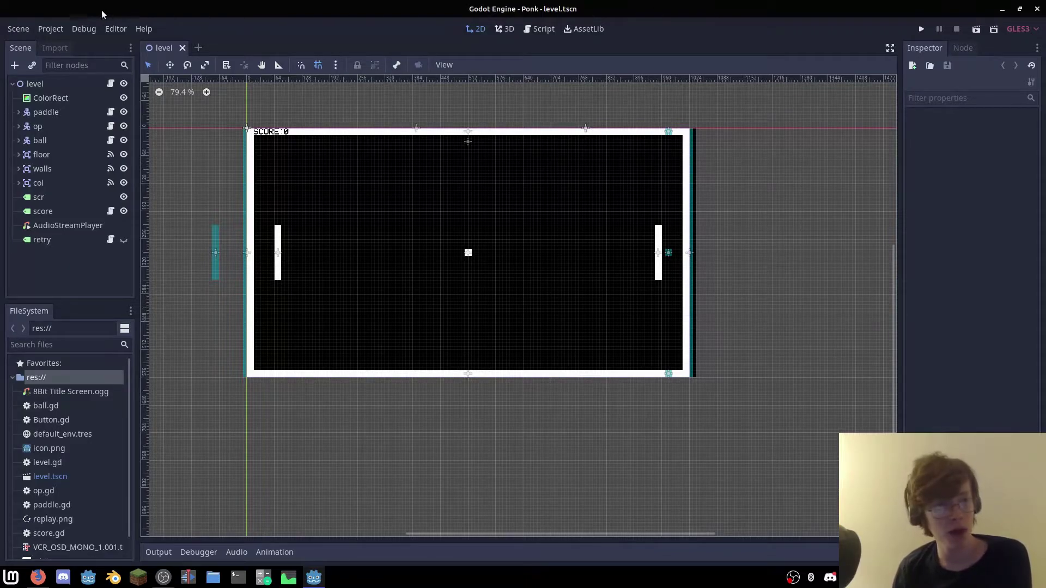
- Add an HTML5 (Runnable) preset in the Project > Export dialog
left_click(51, 28)
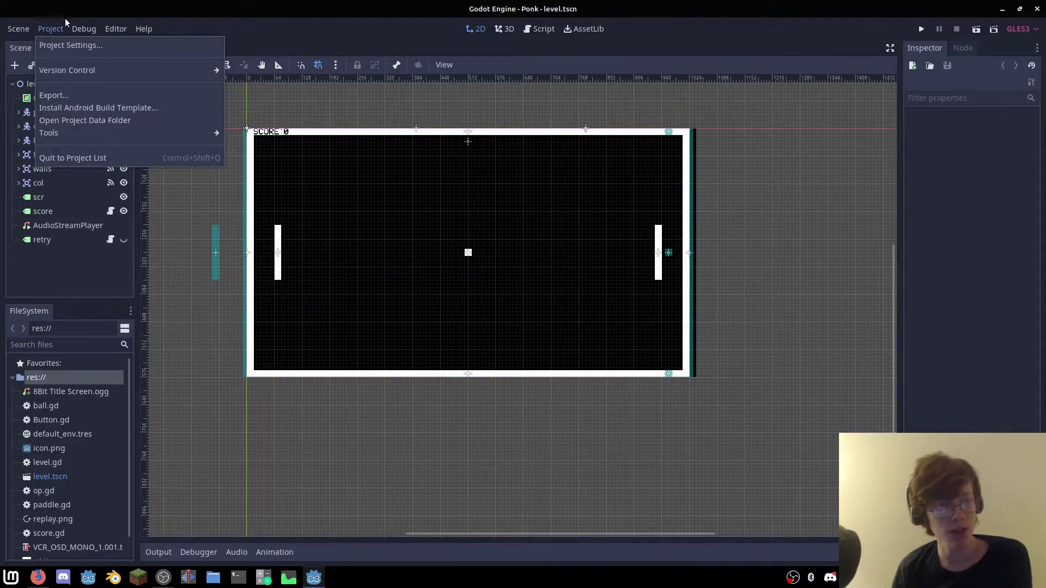
left_click(52, 95)
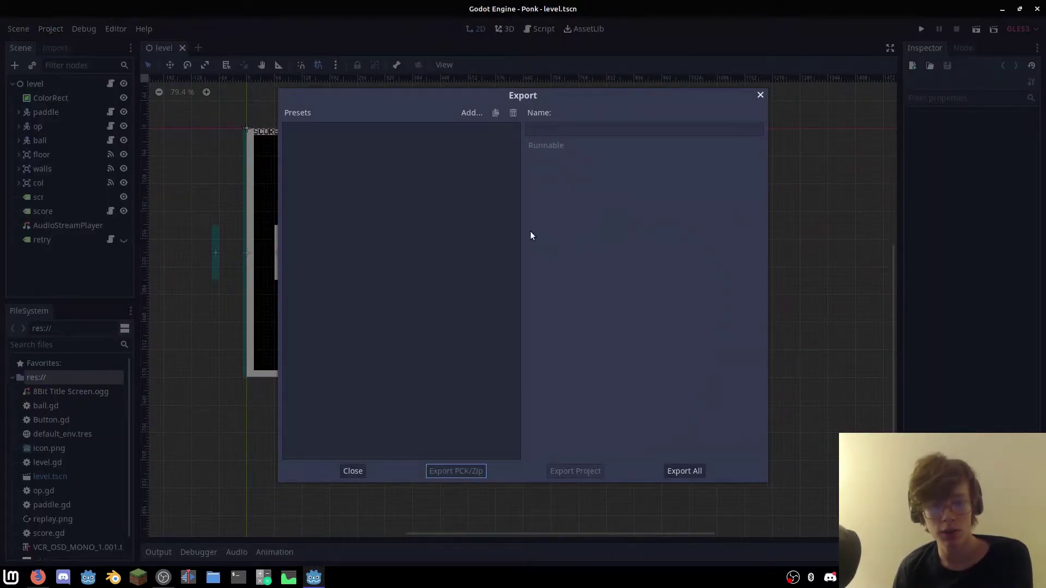
left_click(465, 114)
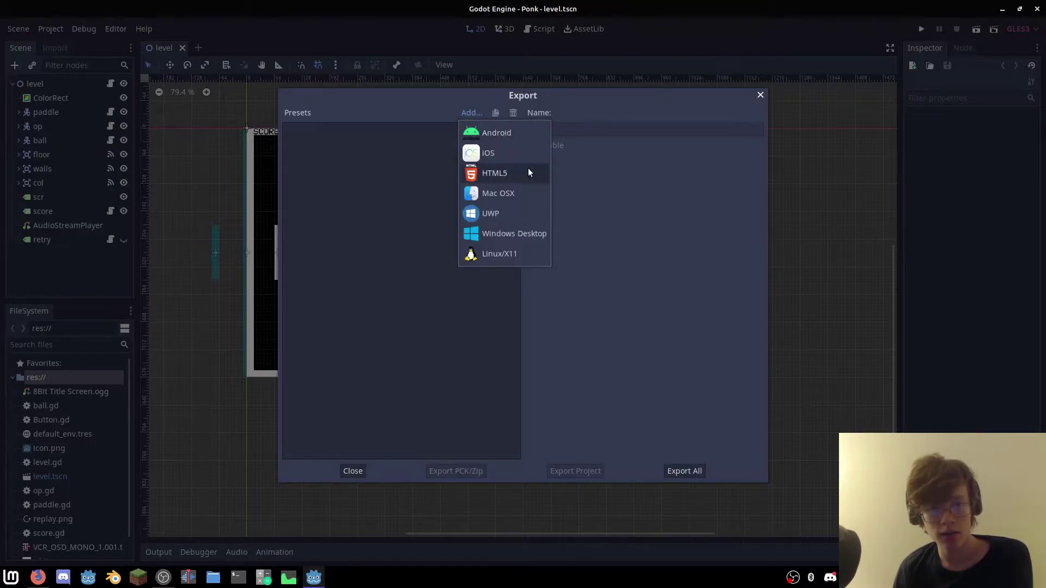
left_click(528, 172)
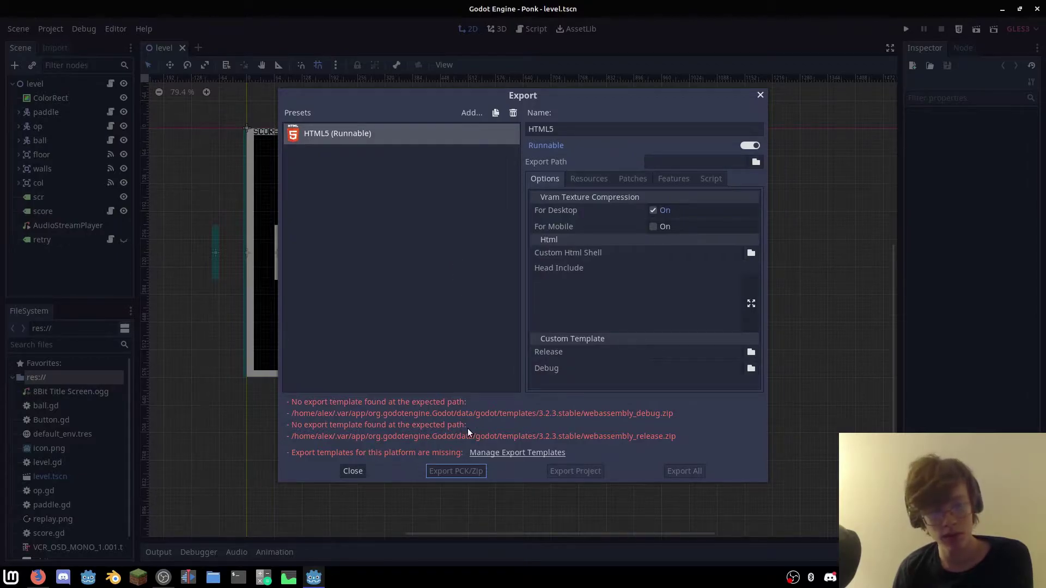
- Redownload the 3.2.3 export templates from the Official 3.2.3 [HTTPS] mirror, then close the manager
left_click(512, 453)
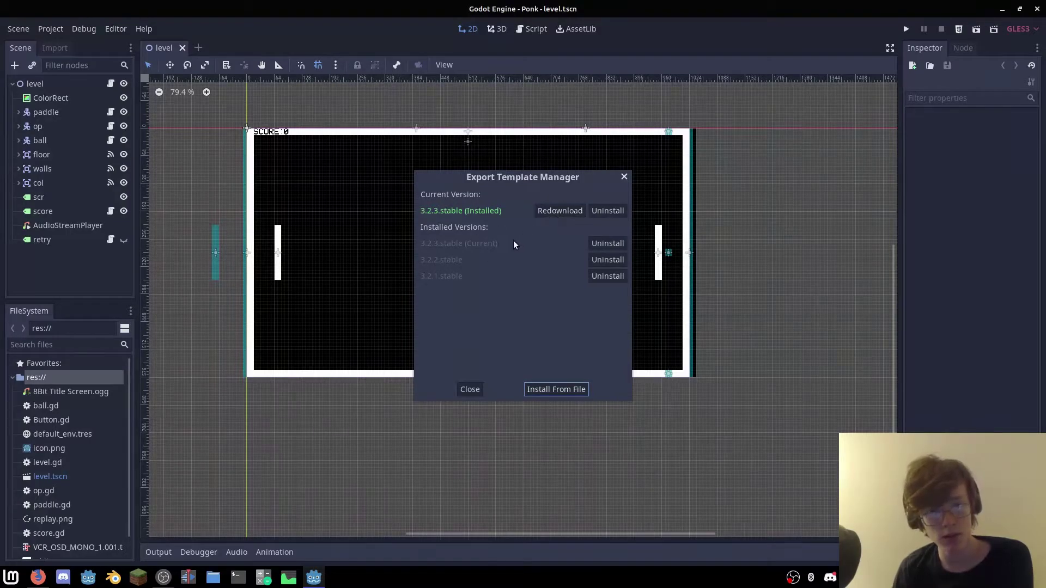
left_click(561, 208)
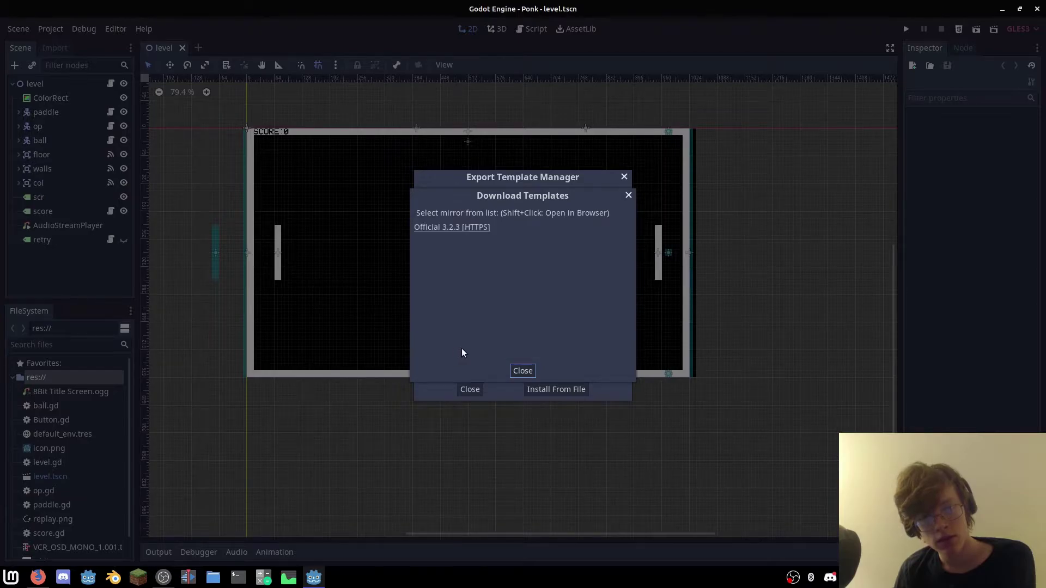
left_click(456, 226)
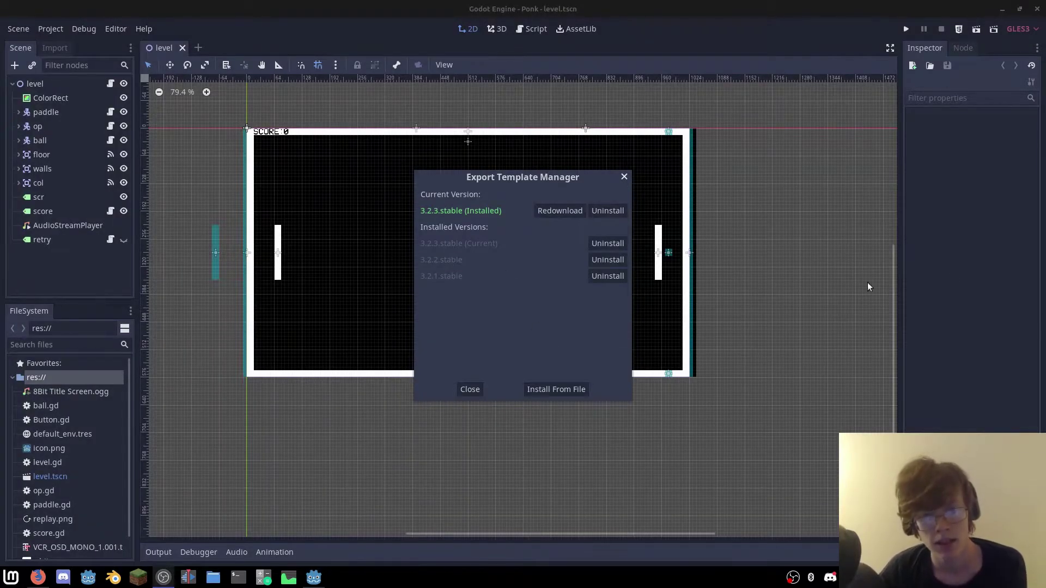
left_click(471, 390)
- Reopen Project > Export to confirm the HTML5 (Runnable) preset no longer flags missing templates
left_click(51, 29)
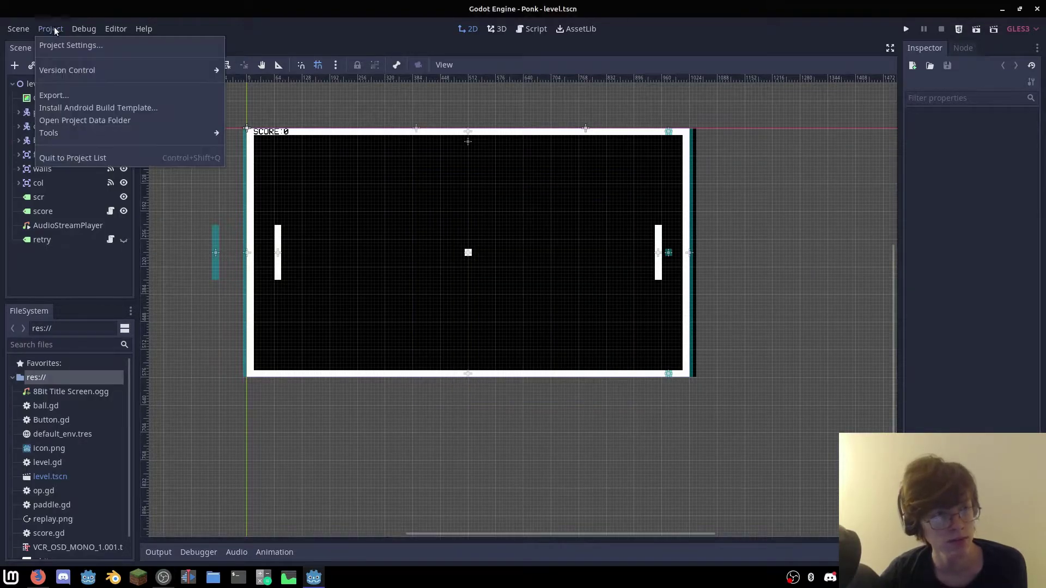
mouse_move(84, 29)
mouse_move(51, 28)
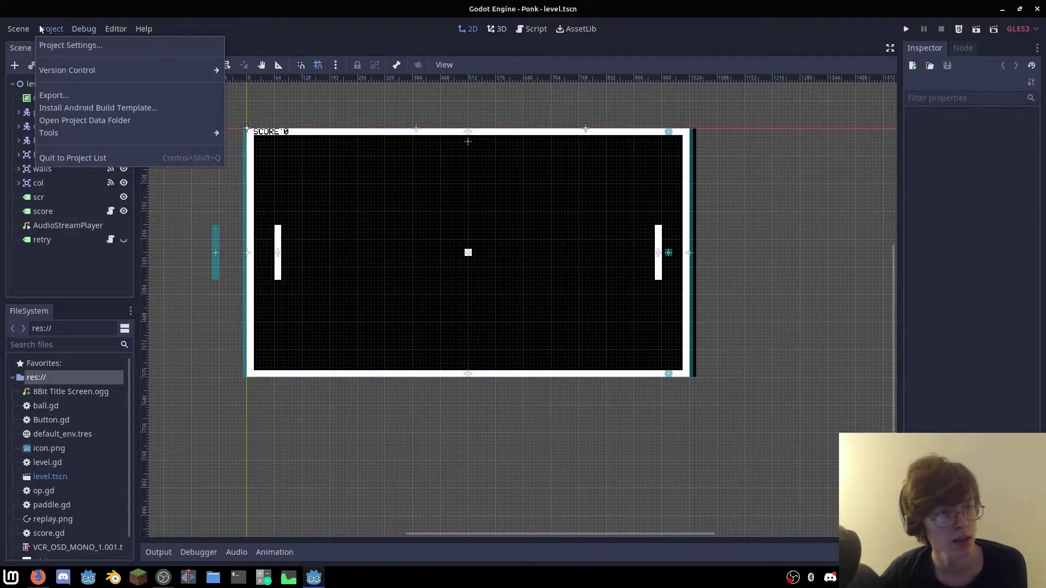
left_click(62, 96)
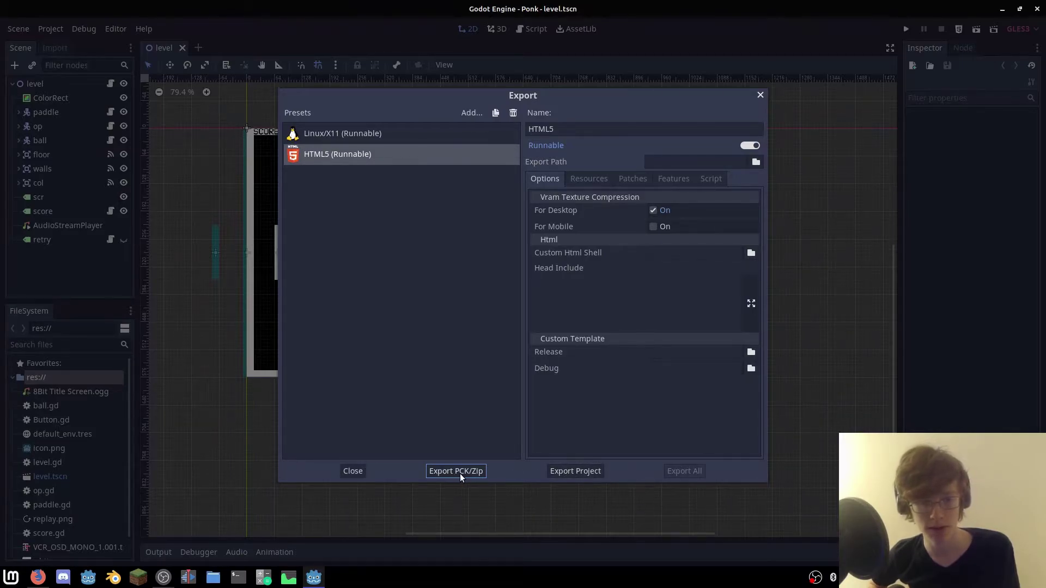
- Start the HTML5 project export and browse to /home/alex/Desktop/test
left_click(573, 472)
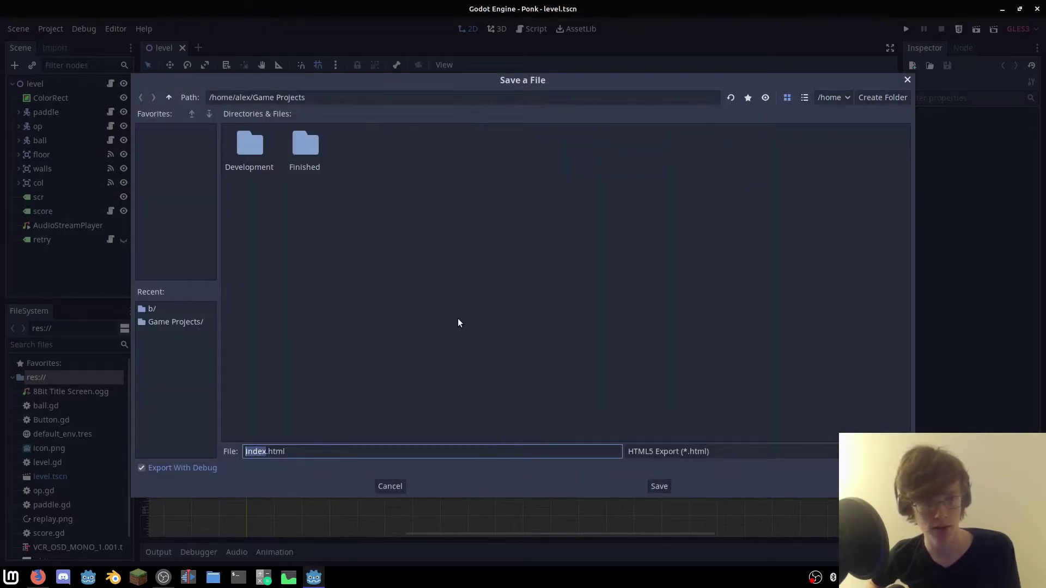
left_click(169, 97)
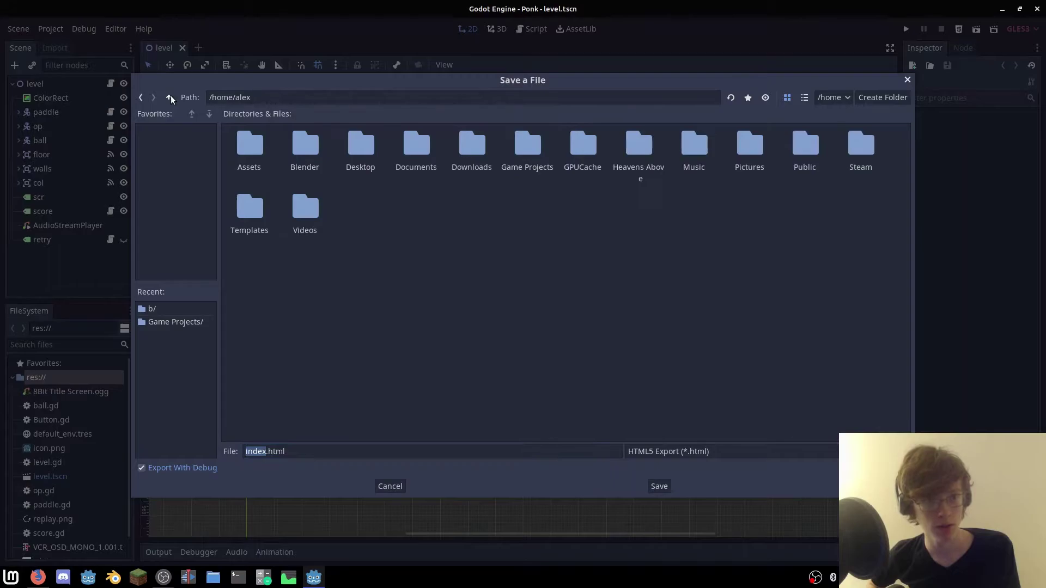
double_click(366, 150)
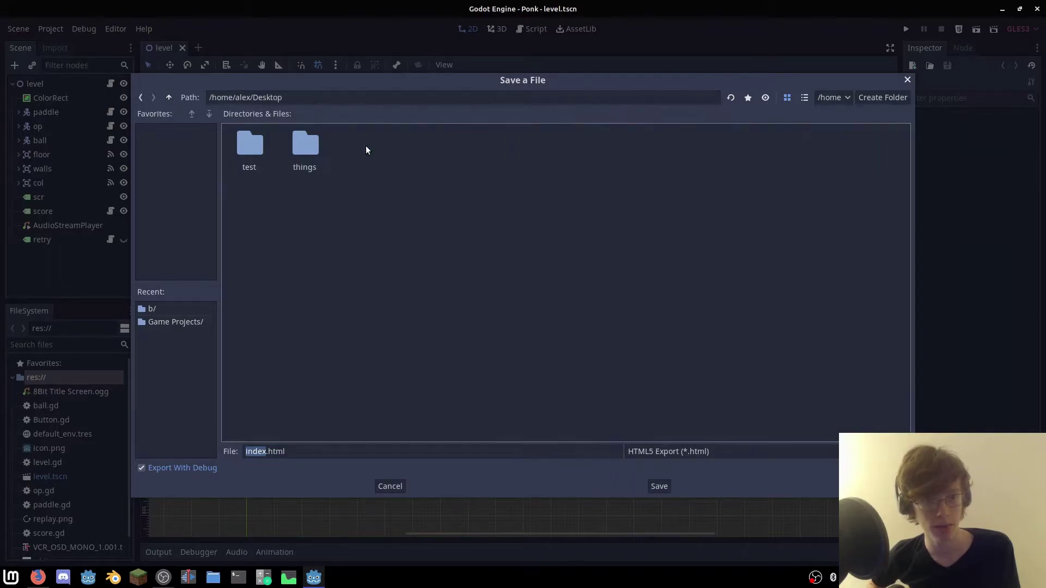
double_click(246, 144)
- Set the export file name to index.html, correcting the capital I
left_click(340, 452)
key("ctrl+a")
key("BackSpace")
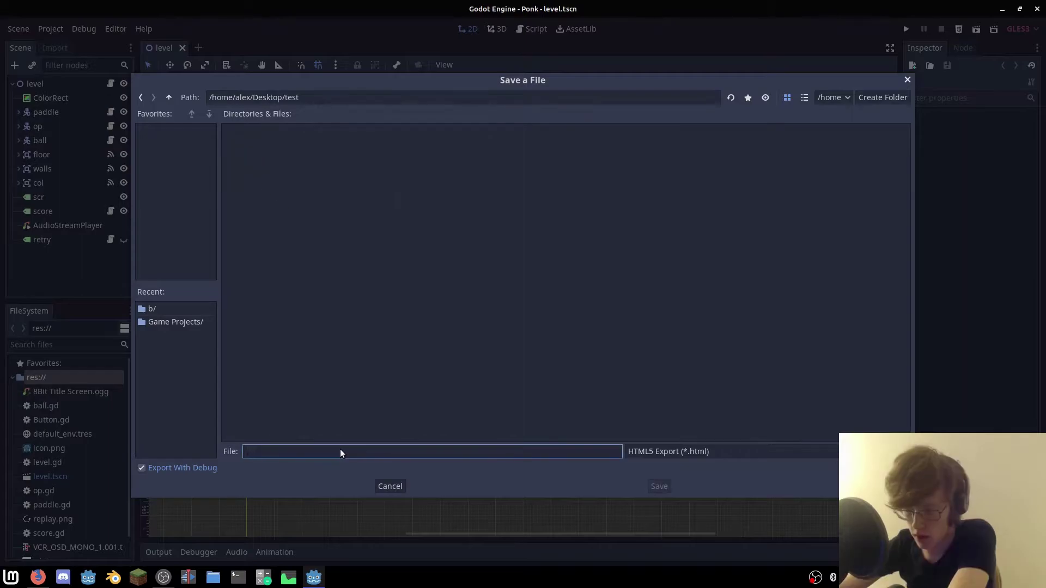
type("Index.")
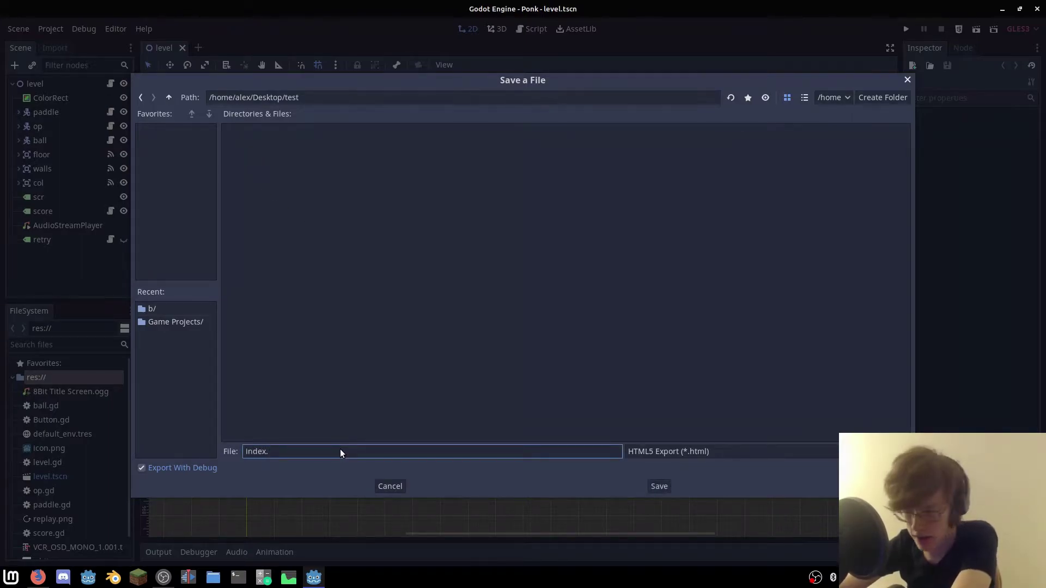
type("html")
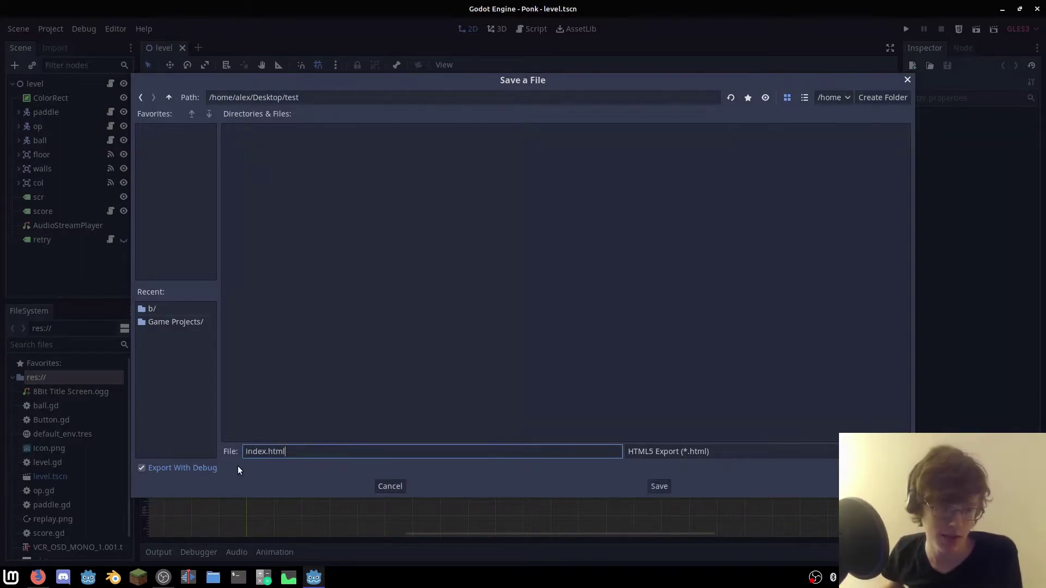
left_click(248, 452)
key("BackSpace")
type("i")
key("End")
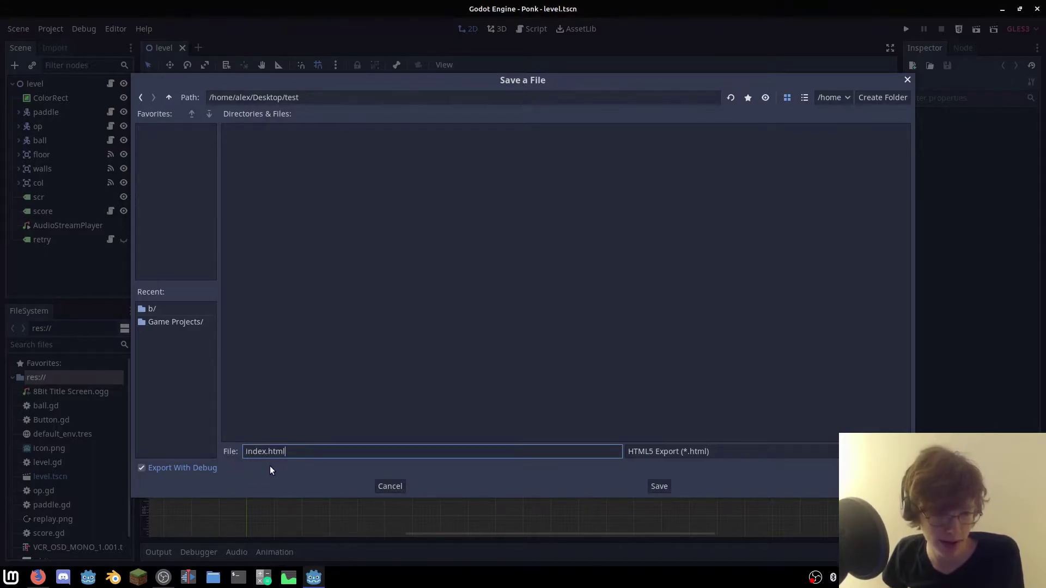
- Save the HTML5 export as index.html, then close the Export dialog and Godot window
left_click(659, 485)
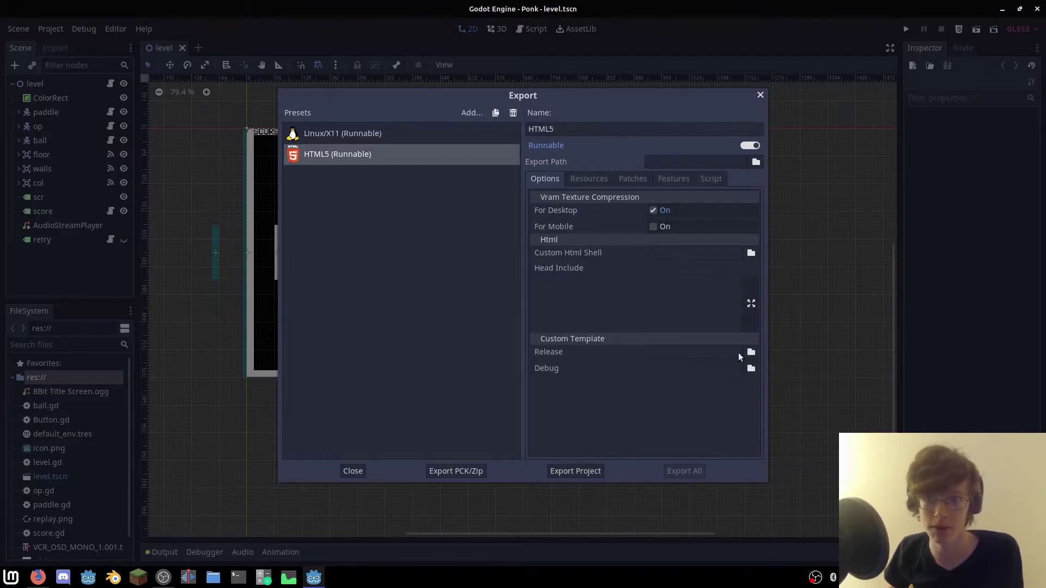
left_click(761, 95)
left_click(1037, 9)
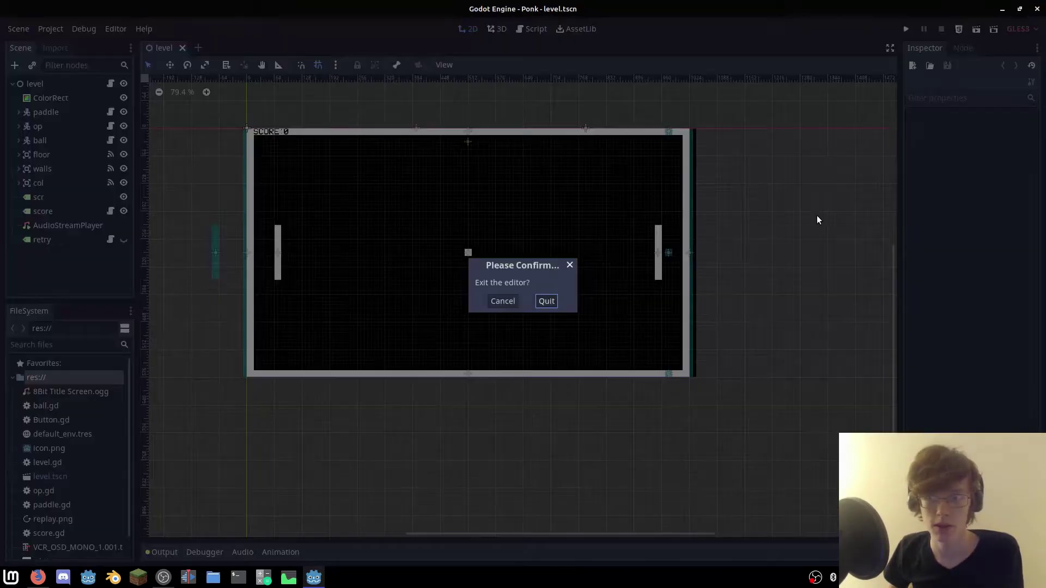
- Quit Godot, check the six exported files in the test folder, and close it
left_click(547, 302)
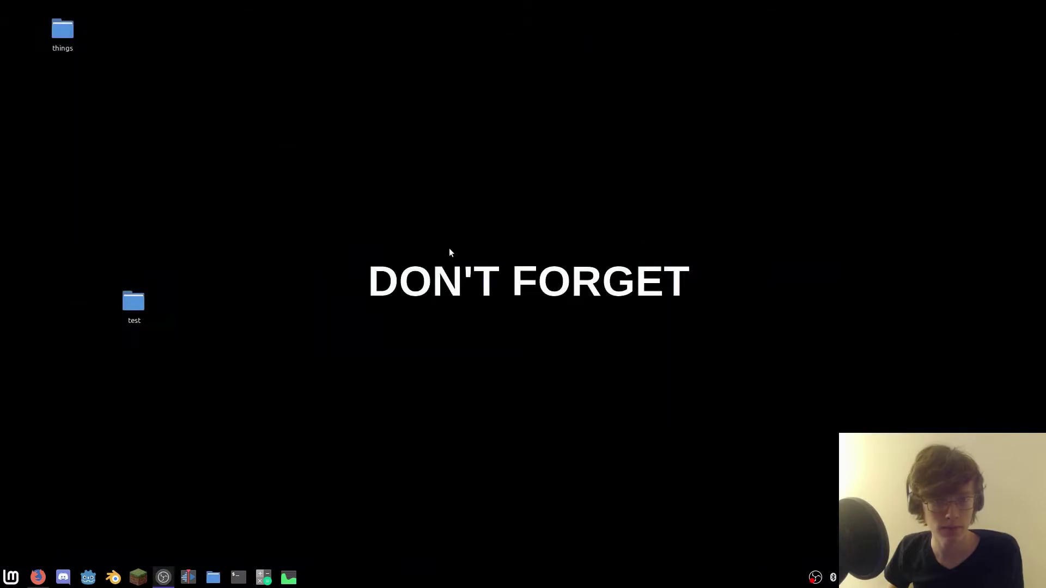
double_click(136, 305)
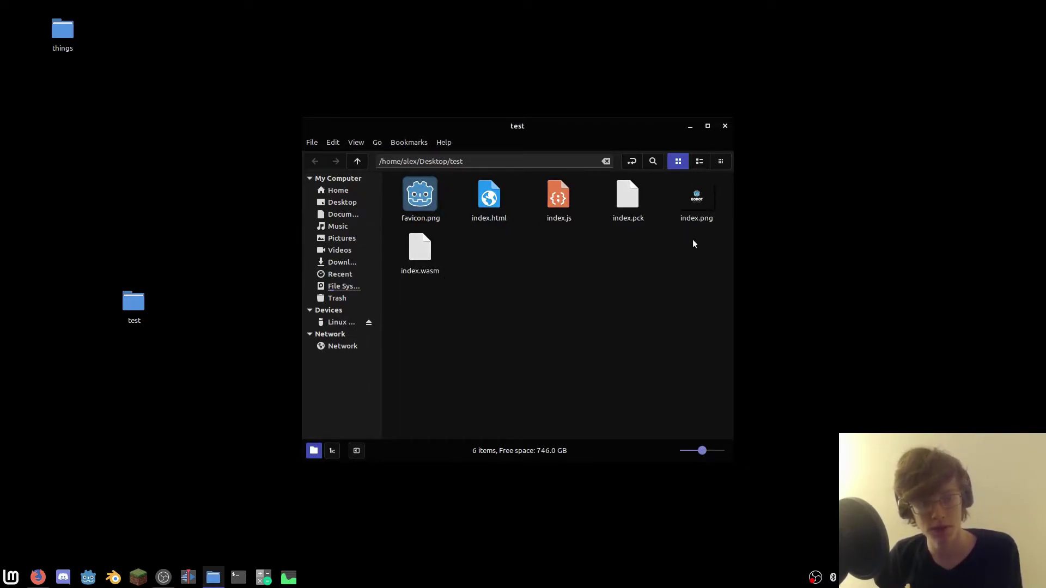
left_click(725, 126)
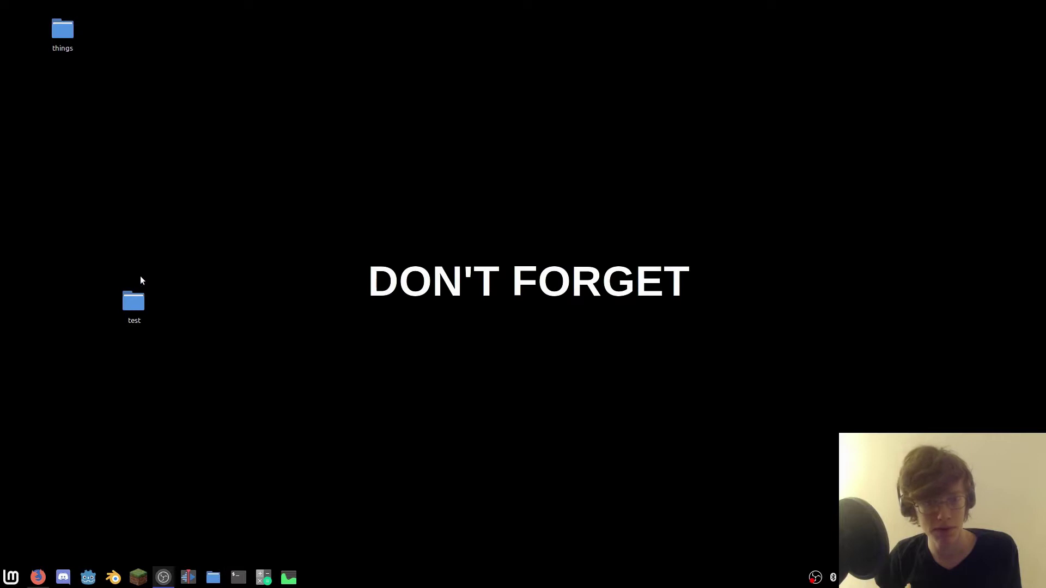
- Bring up the actions menu for the test folder on the desktop
left_click(133, 301)
right_click(135, 304)
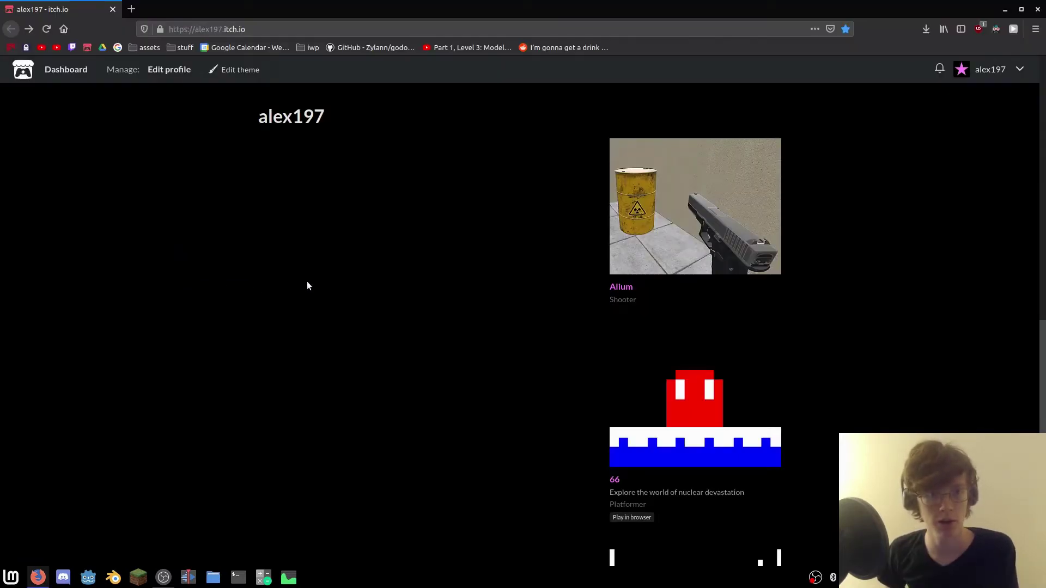
- Start a new itch.io project from the account menu, title it 'test game', and save
left_click(1019, 71)
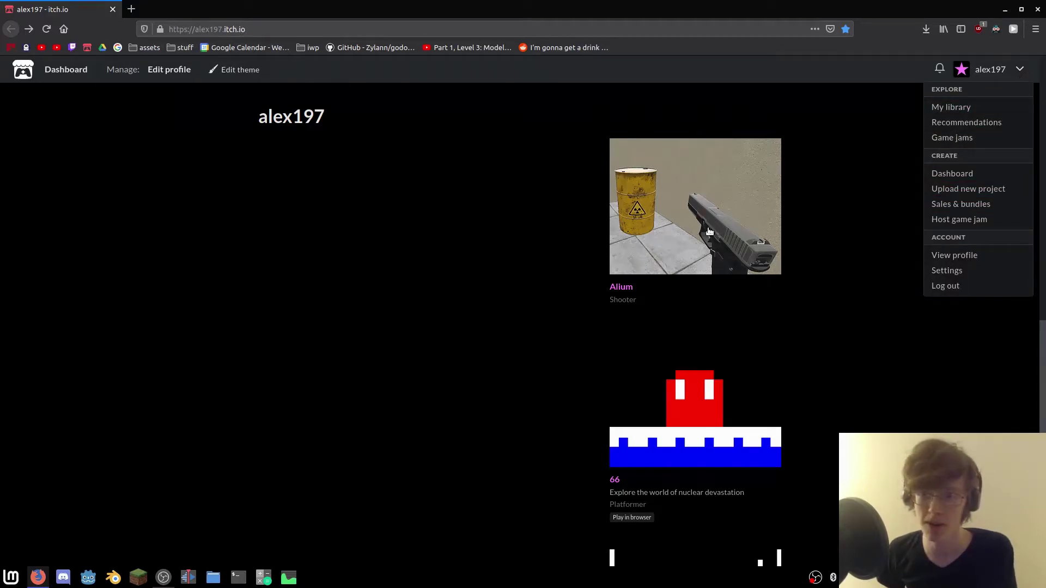
left_click(966, 194)
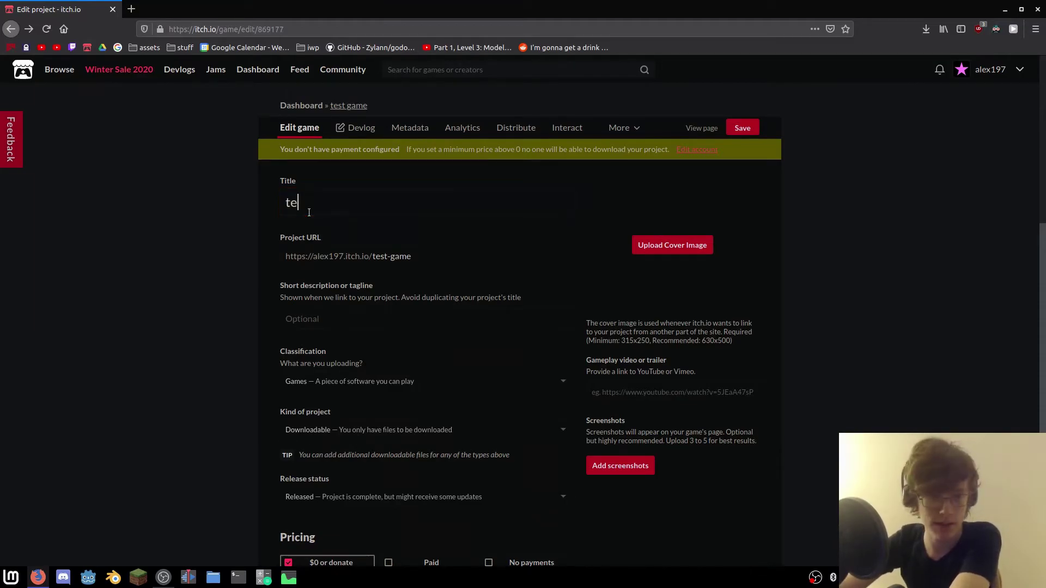
type("st game")
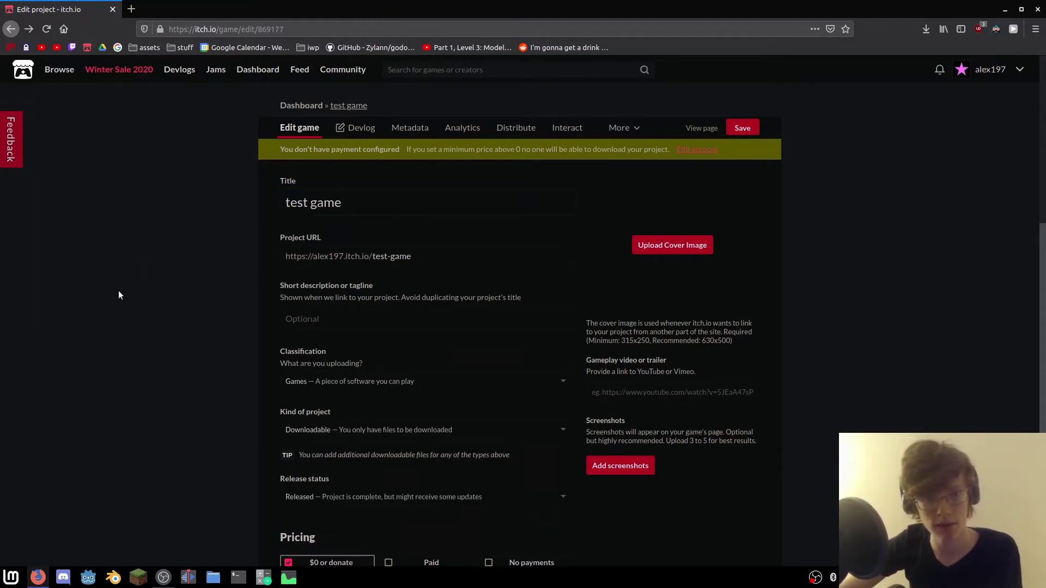
scroll(178, 345, "down", 15)
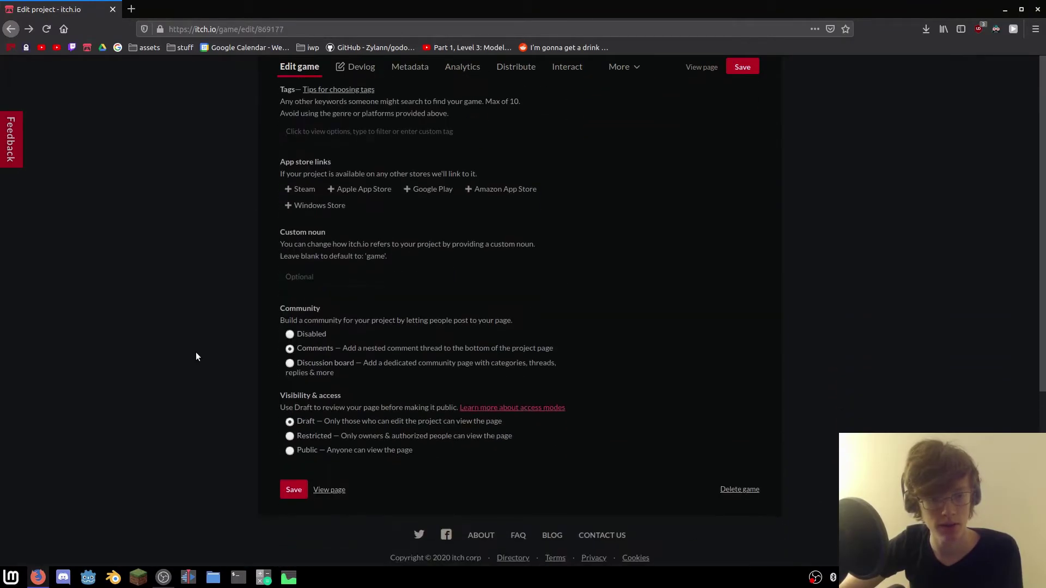
scroll(196, 356, "down", 1)
left_click(294, 470)
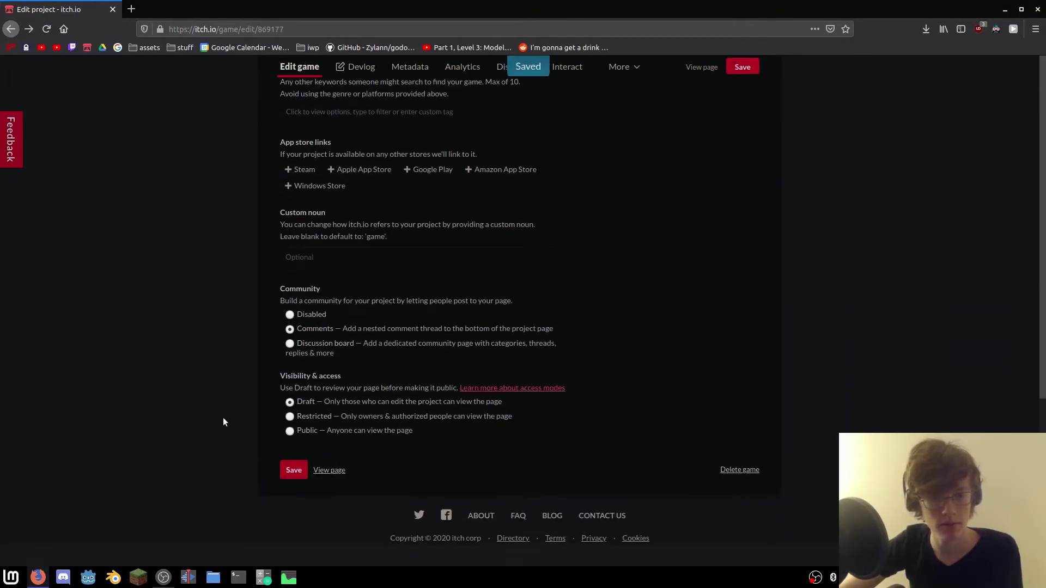
scroll(224, 422, "up", 10)
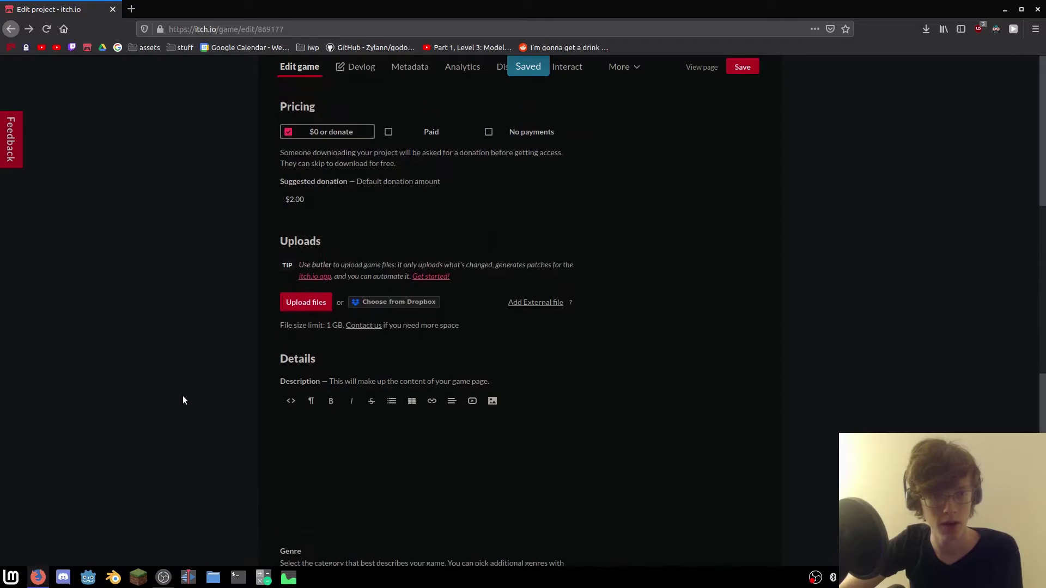
scroll(183, 401, "up", 3)
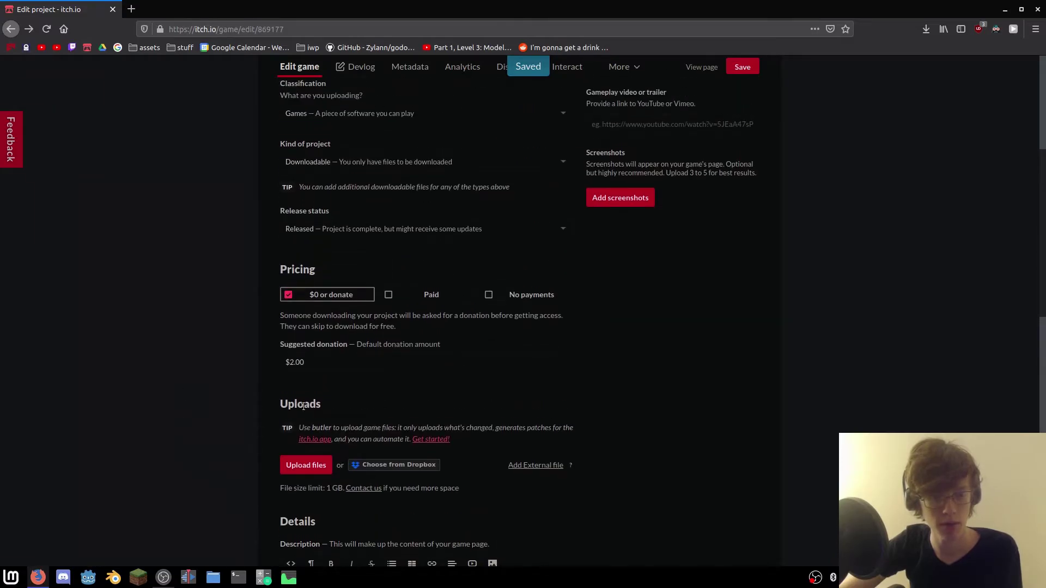
- Upload test.zip from the Desktop and check it appears in the project's Uploads
left_click(305, 465)
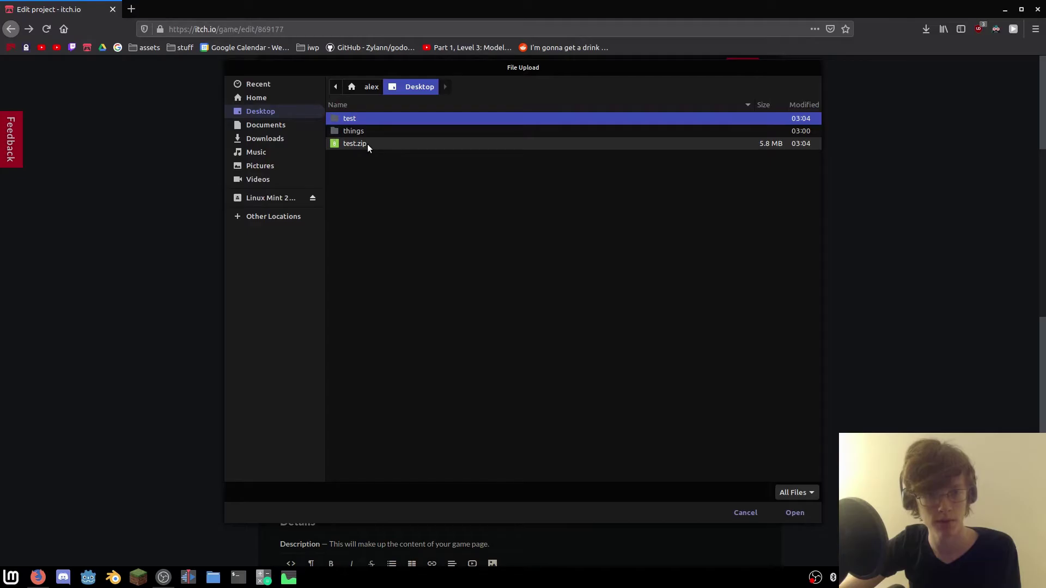
double_click(388, 144)
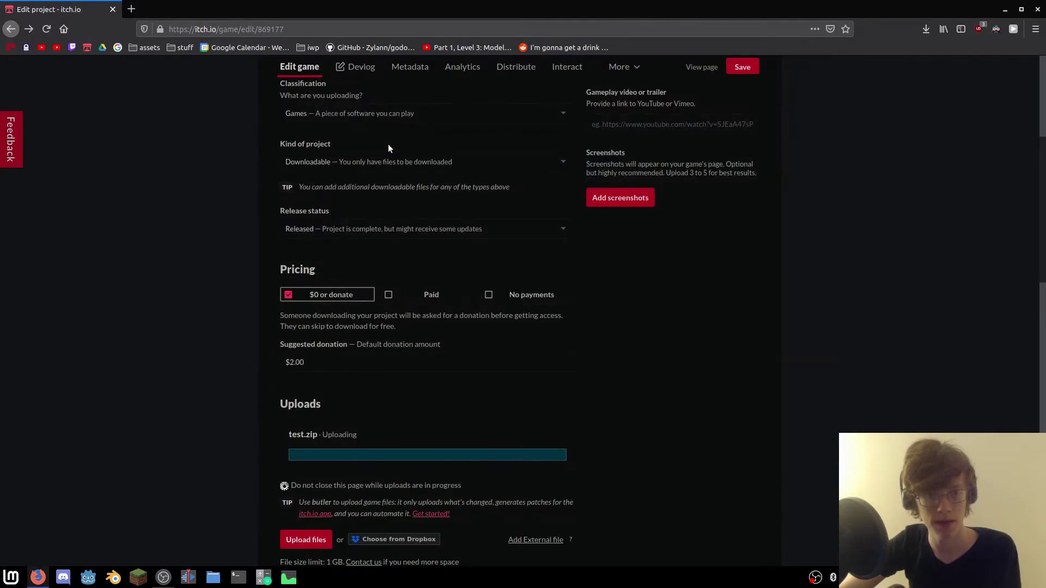
scroll(185, 316, "down", 3)
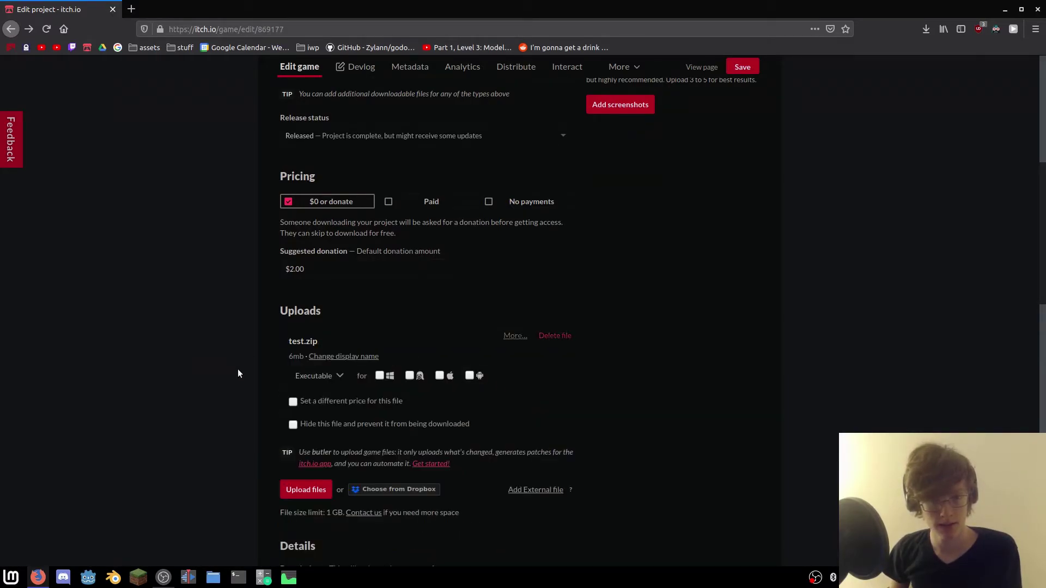
scroll(219, 366, "down", 1)
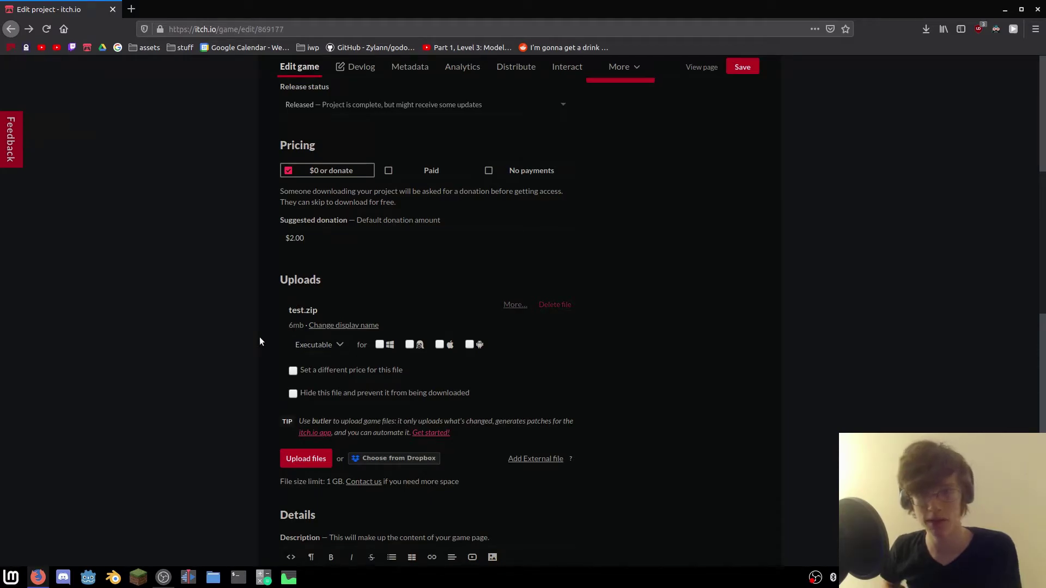
scroll(265, 370, "up", 3)
scroll(275, 390, "down", 2)
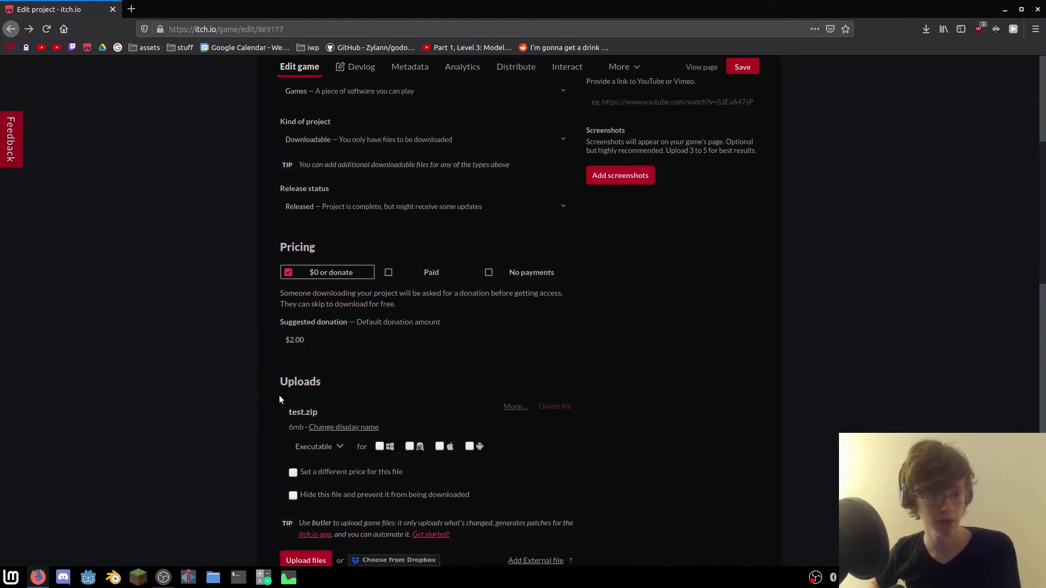
scroll(239, 418, "up", 6)
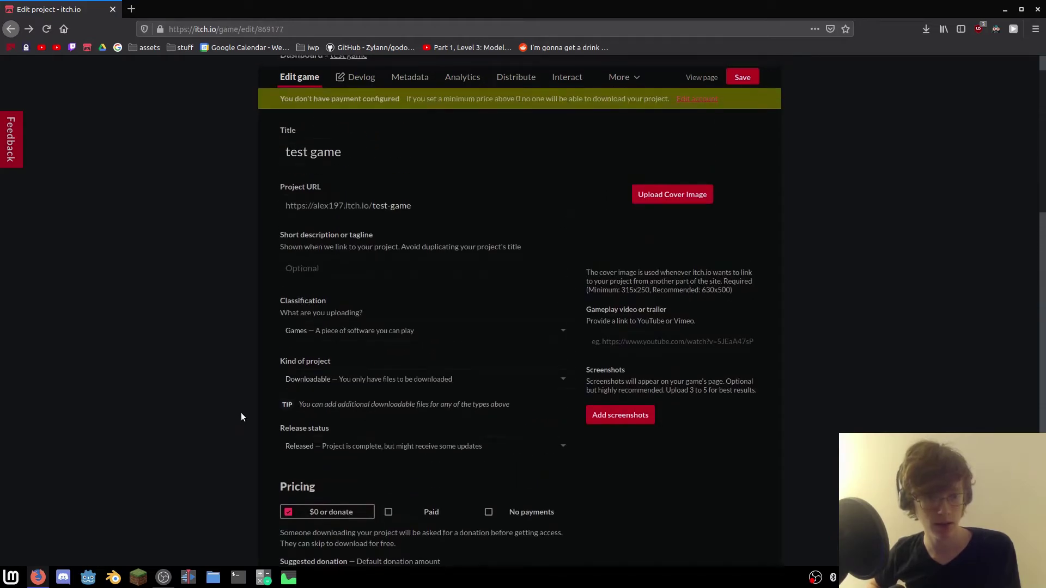
- Set the test game's Kind of project to HTML
left_click(316, 380)
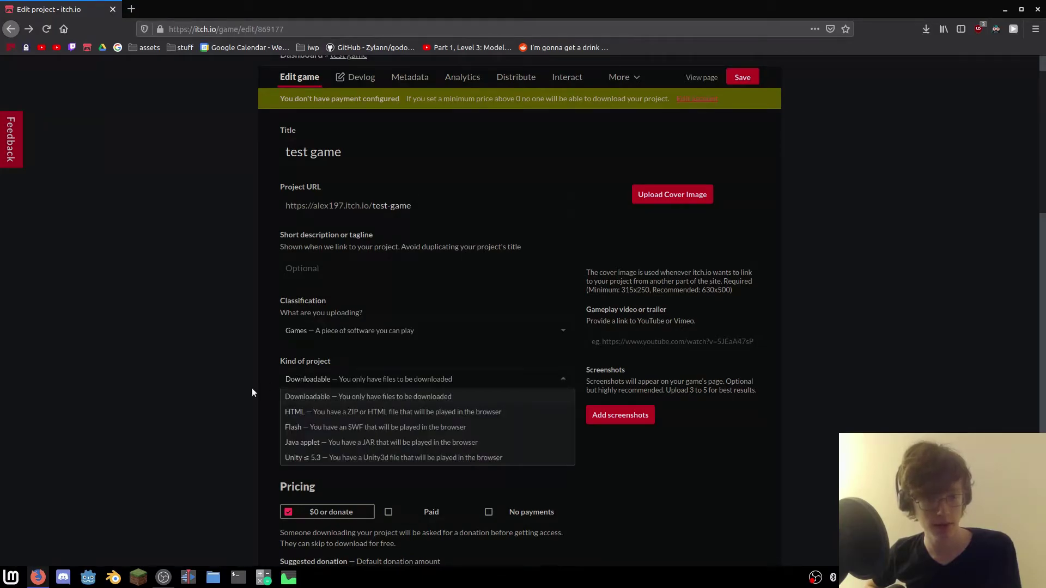
left_click(318, 413)
scroll(262, 365, "down", 6)
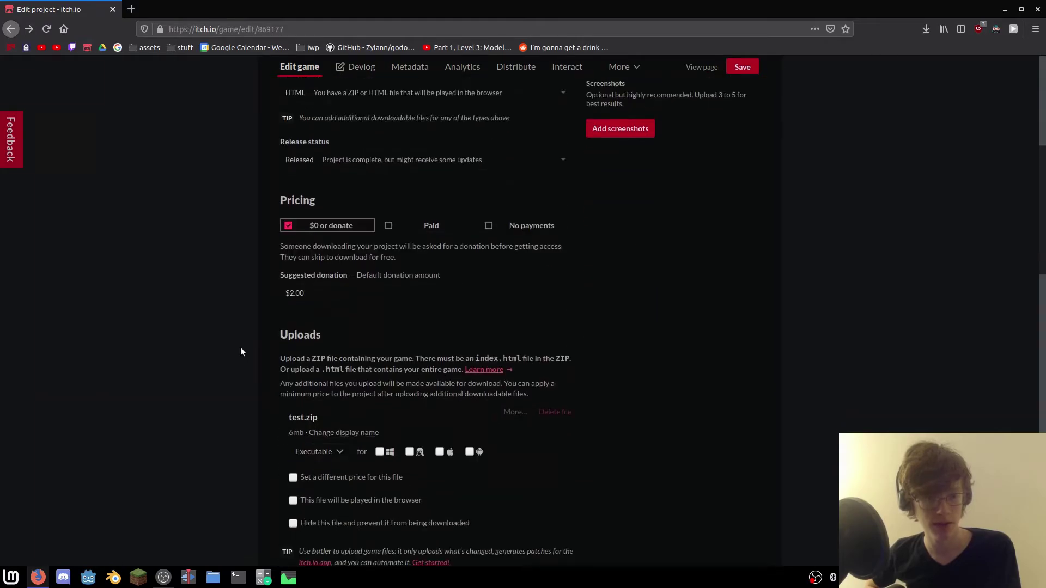
scroll(234, 356, "down", 1)
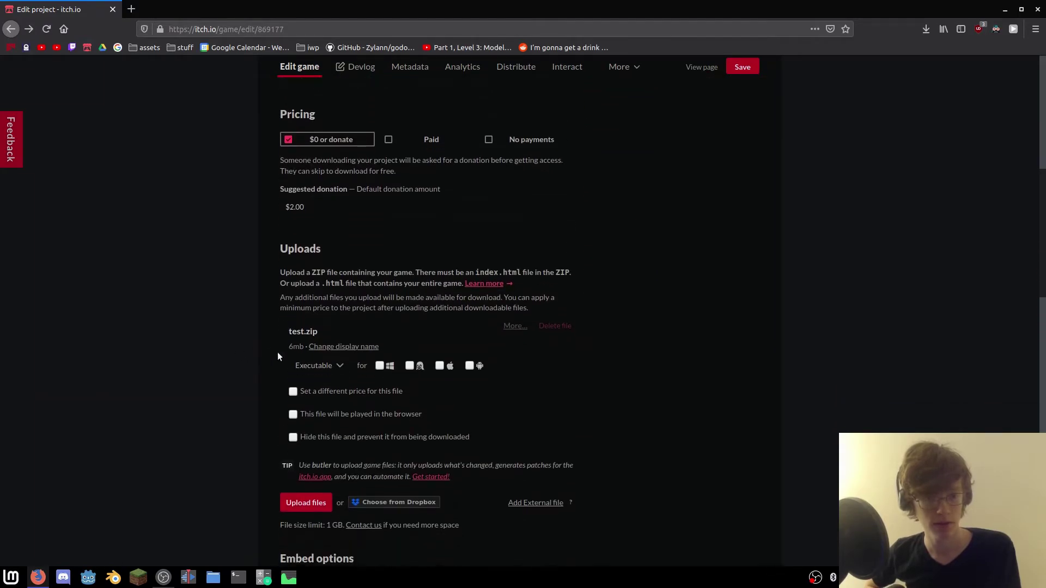
- Mark test.zip as 'This file will be played in the browser' and save the project
left_click(293, 416)
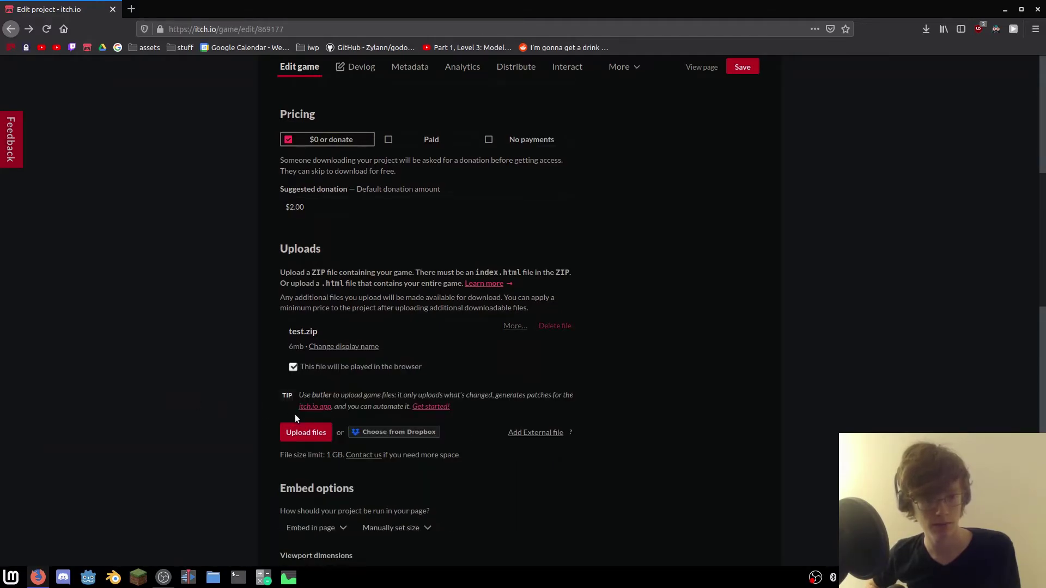
scroll(198, 416, "down", 15)
left_click(294, 470)
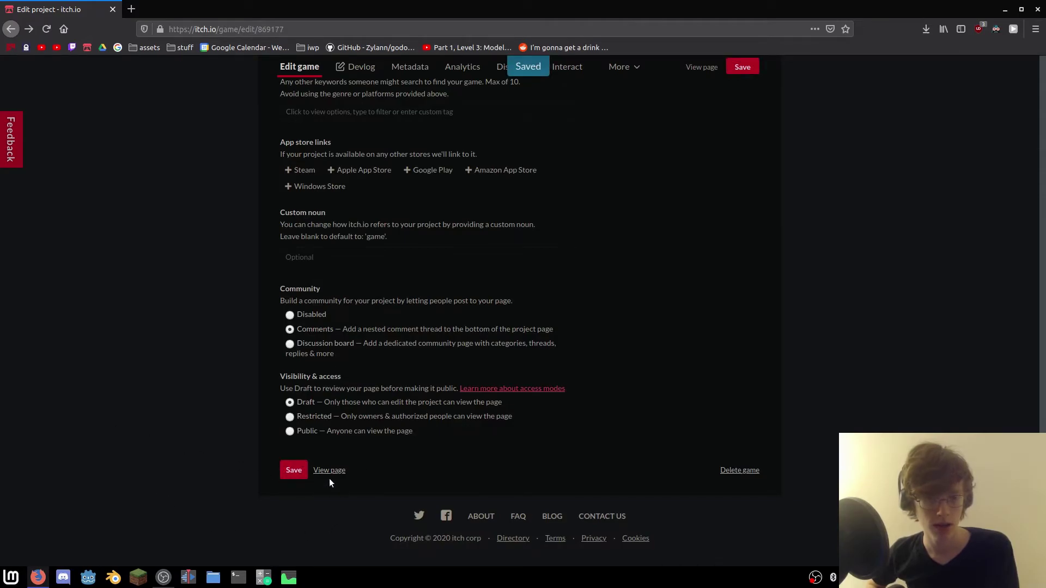
- Open the test game page, run Pong, and play it with the Up and Down arrow keys
left_click(331, 472)
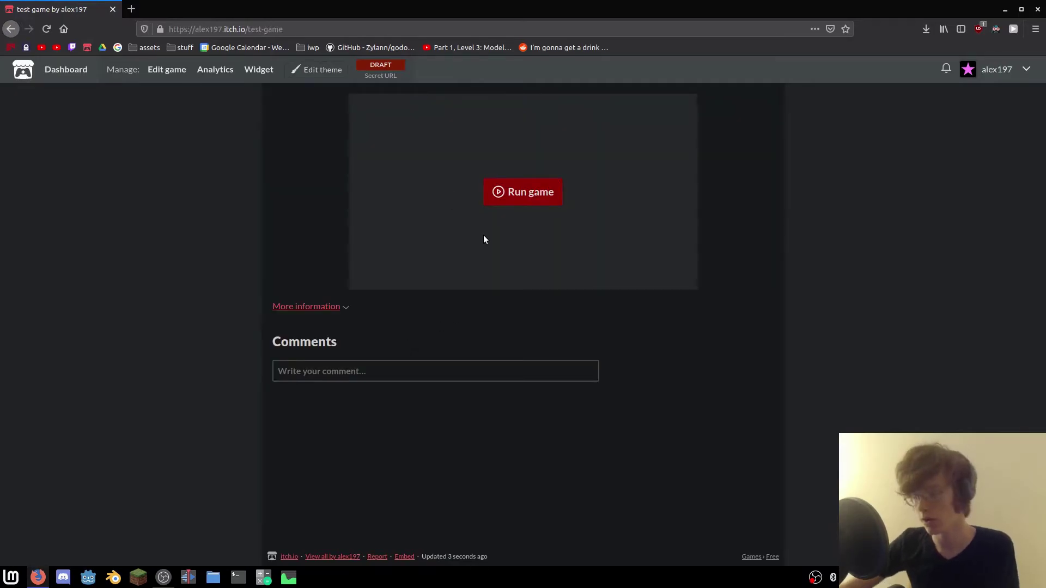
left_click(531, 194)
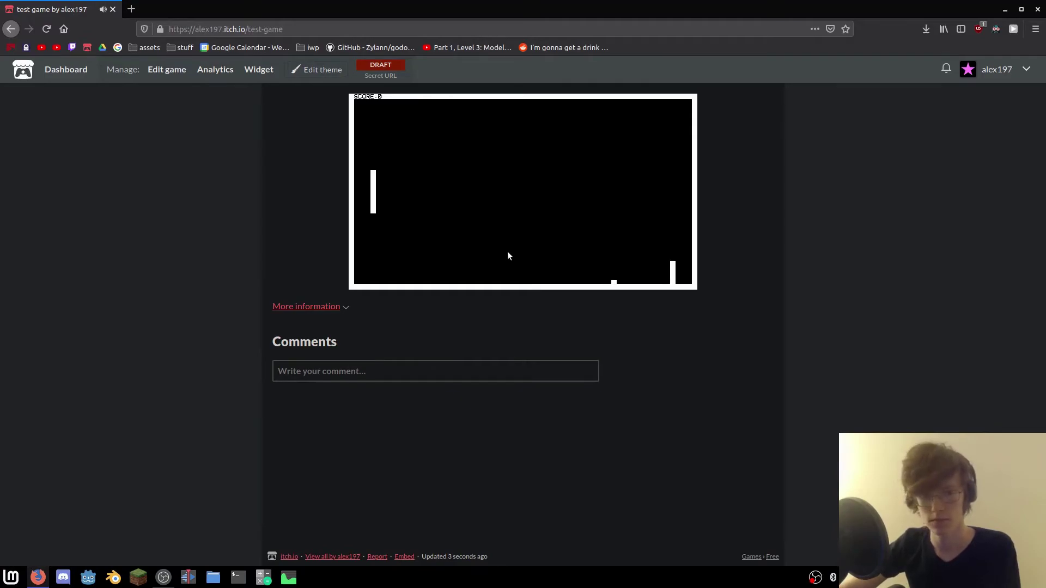
key("Up")
key("Down")
key("Down")
key("Up")
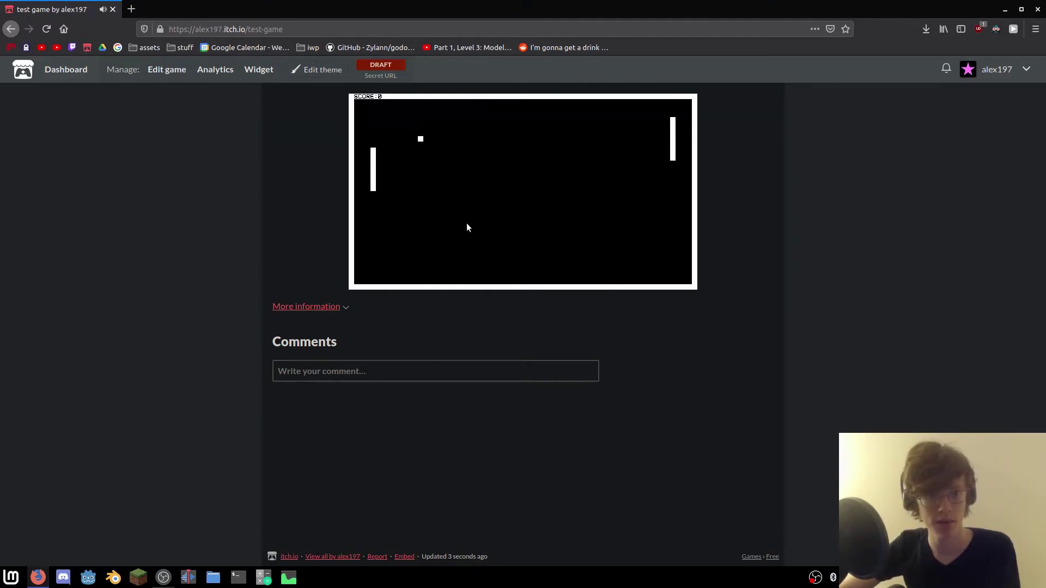
key("Up")
key("Down")
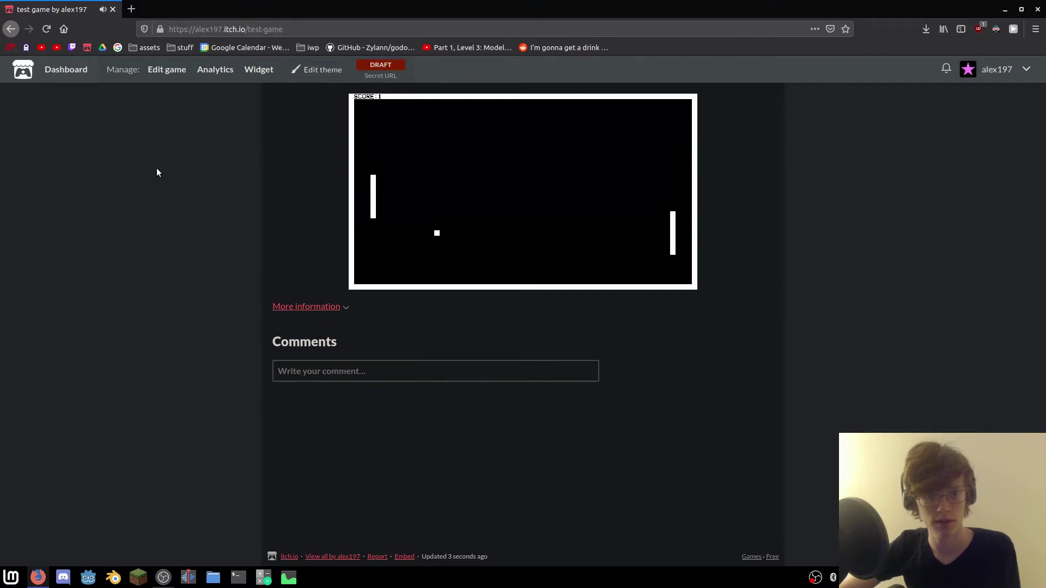
key("Up")
key("Down")
key("Down")
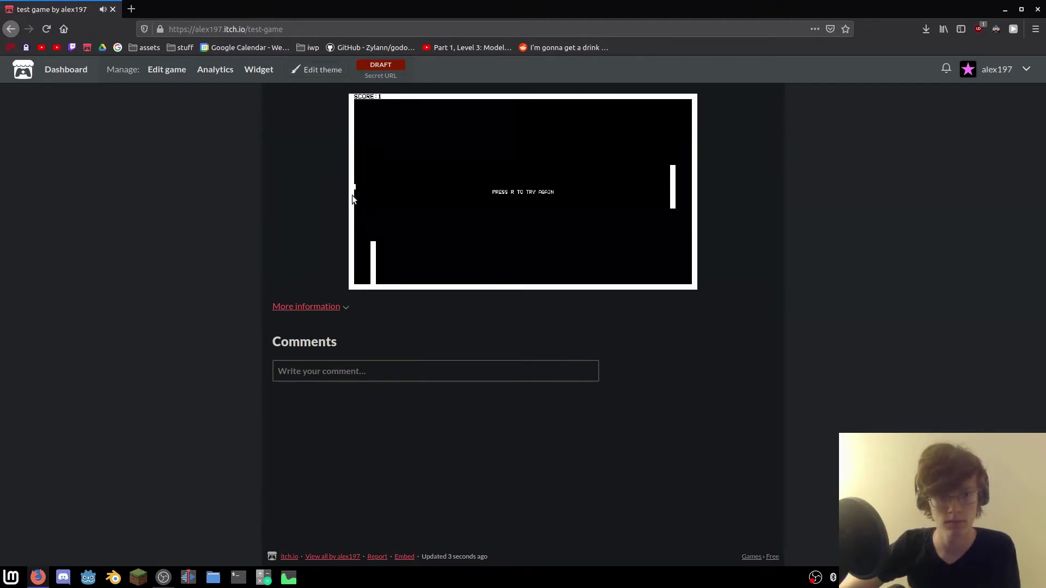